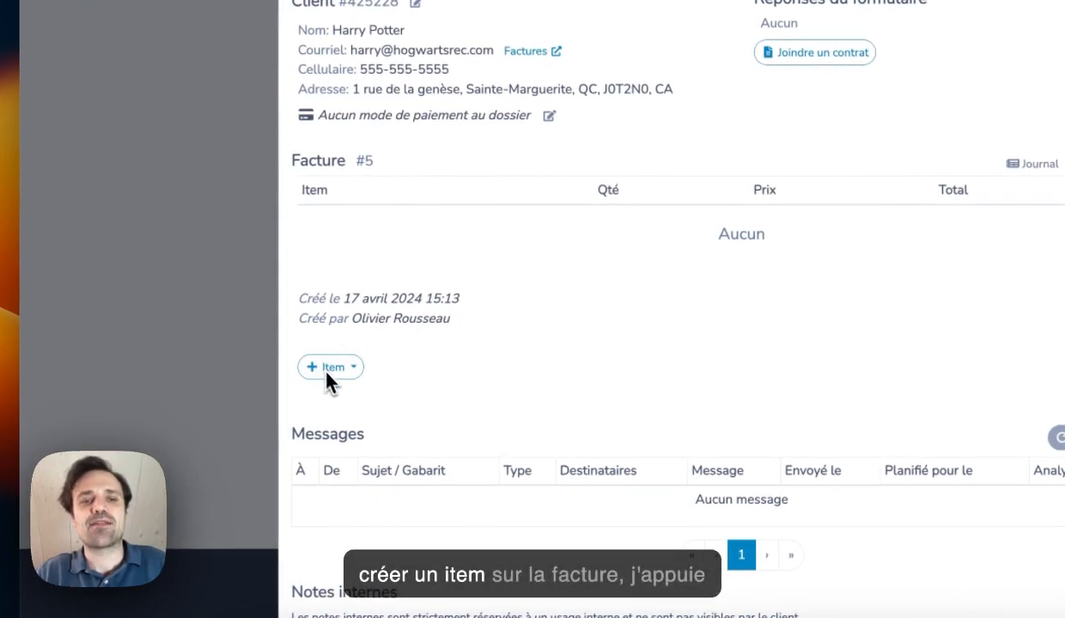
Start a Réservations item on the client's empty invoice and choose Location de salle as its resource.
{"action": "left_click", "coordinate": [335, 377]}
{"action": "scroll", "coordinate": [393, 381], "scroll_direction": "down", "scroll_amount": 2}
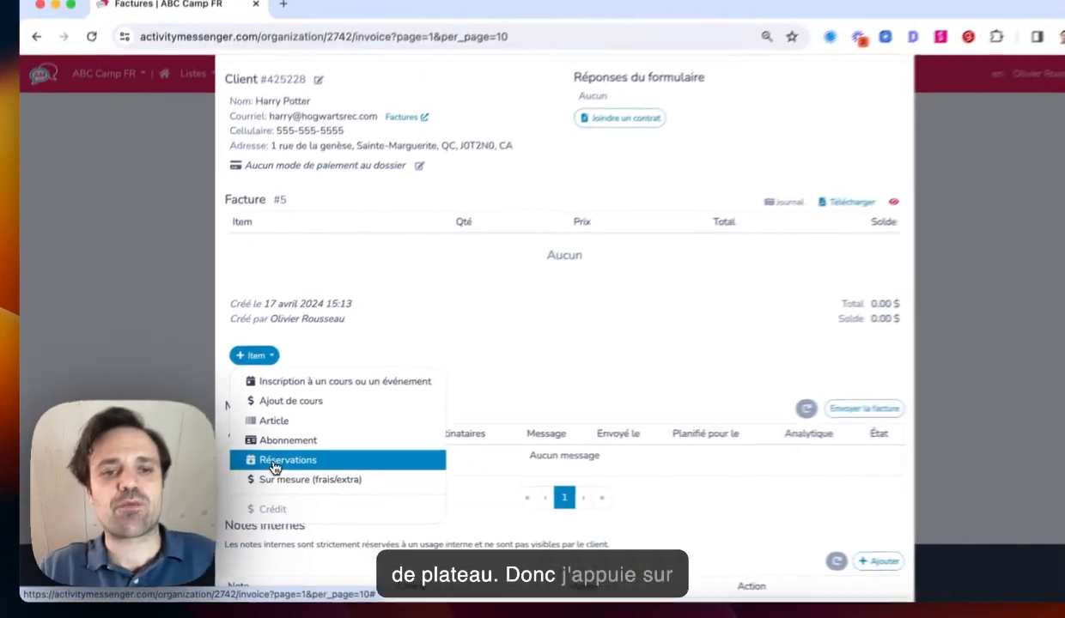
{"action": "left_click", "coordinate": [369, 439]}
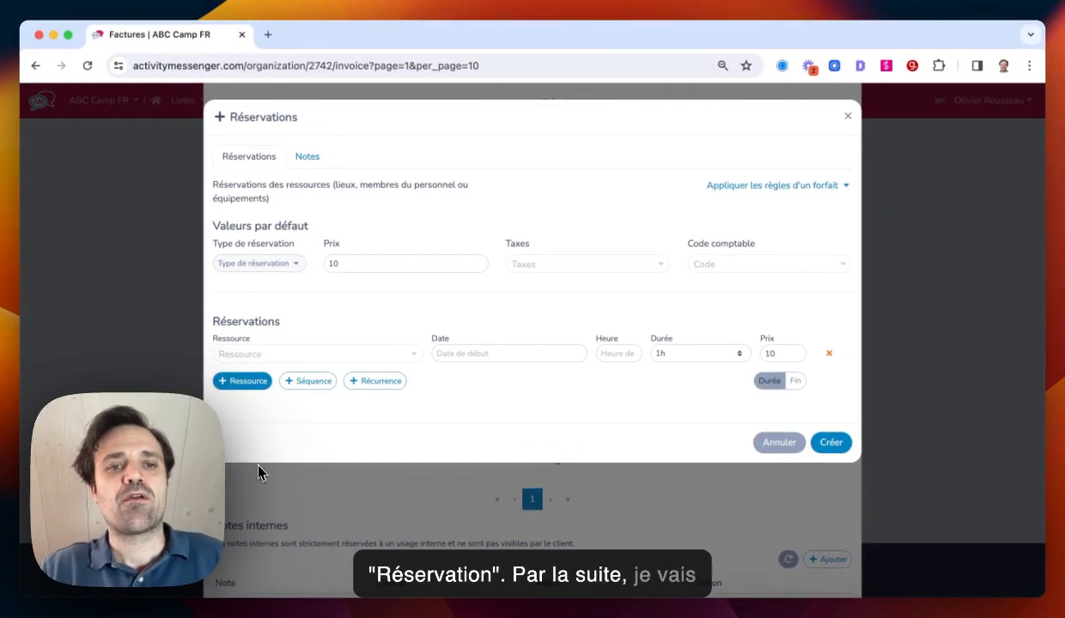
{"action": "left_click", "coordinate": [233, 354]}
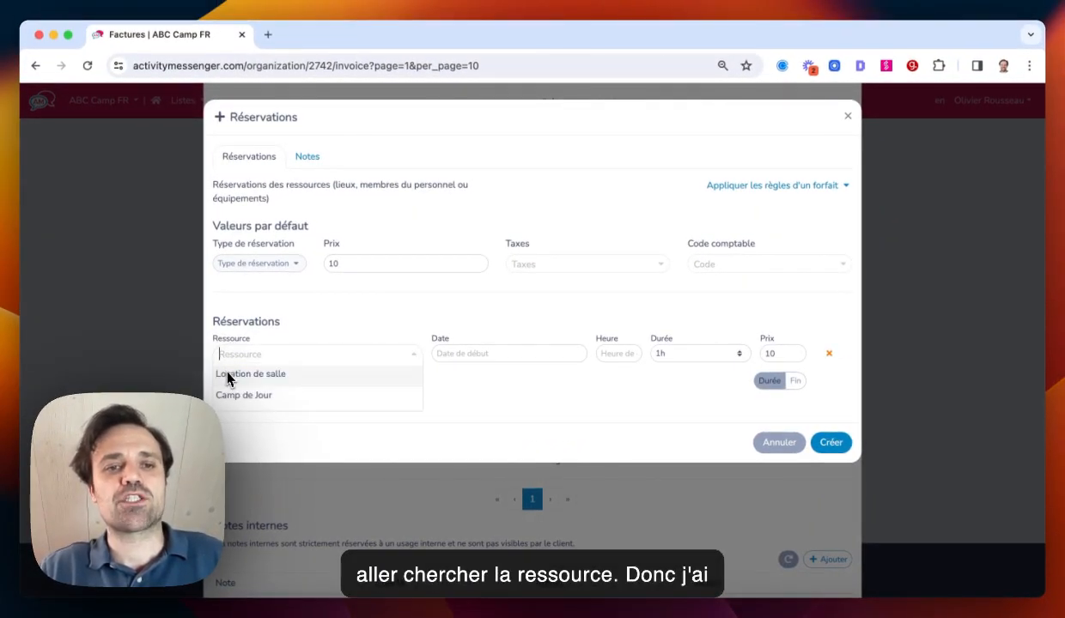
{"action": "left_click", "coordinate": [230, 375]}
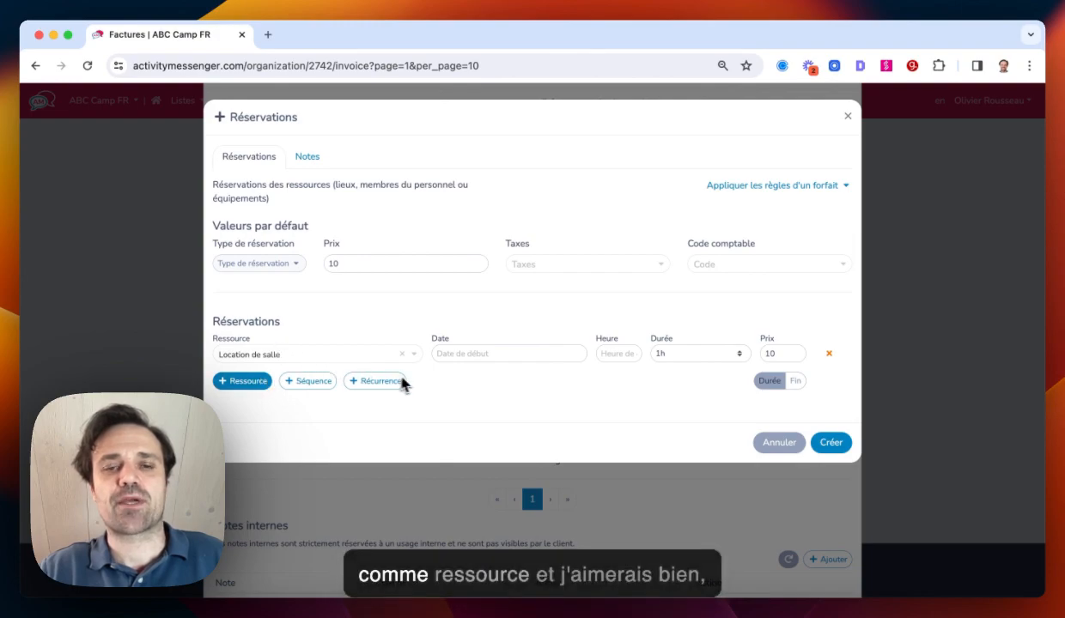
Schedule the room reservation for 26 avril 2024 at 15:00.
{"action": "left_click", "coordinate": [470, 354]}
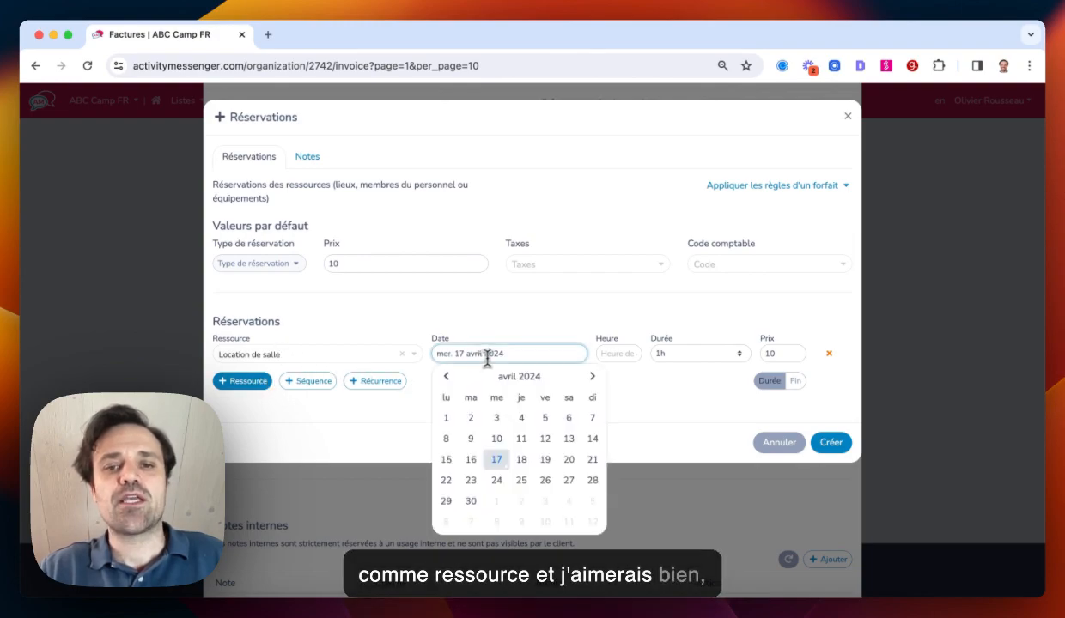
{"action": "left_click", "coordinate": [544, 480]}
{"action": "left_click", "coordinate": [597, 357]}
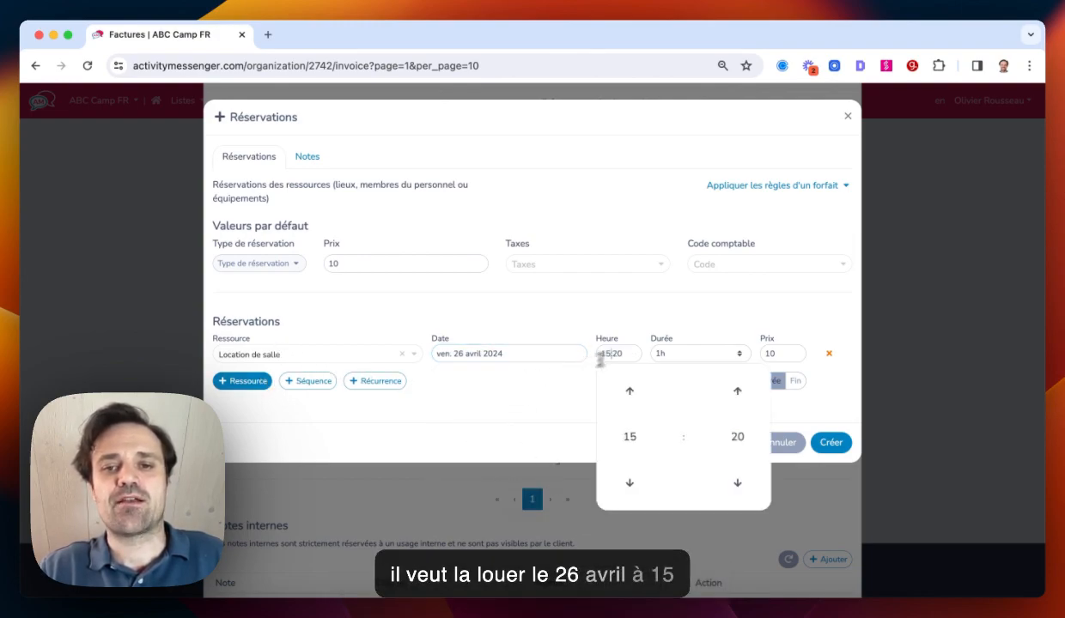
{"action": "left_click", "coordinate": [729, 436]}
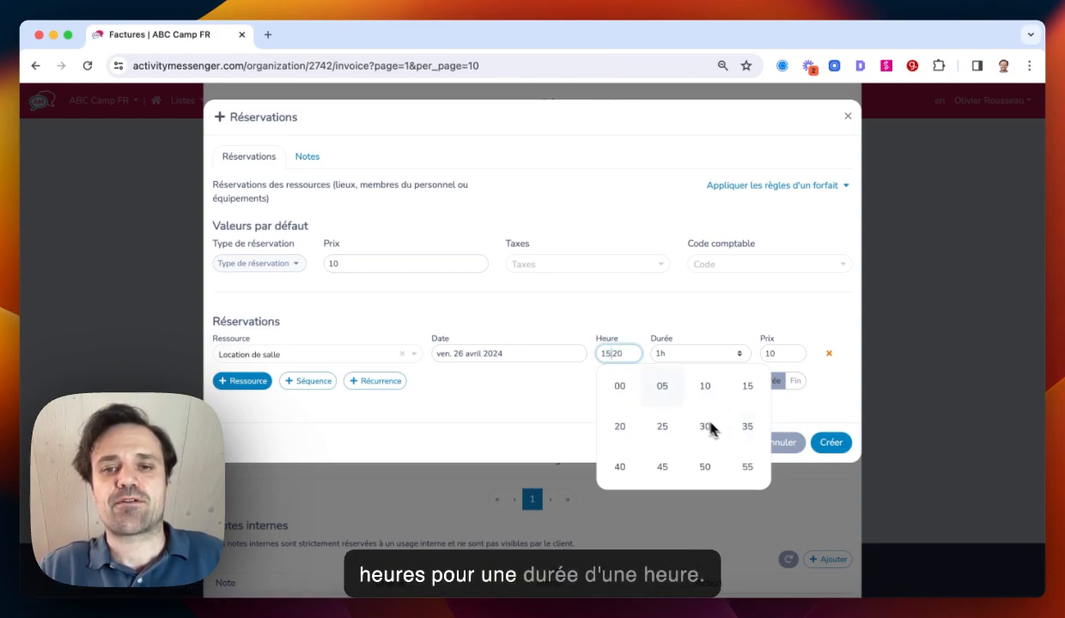
{"action": "left_click", "coordinate": [645, 396]}
Set the reservation's price to 80 and create it on the invoice.
{"action": "key", "text": "Tab"}
{"action": "key", "text": "Tab"}
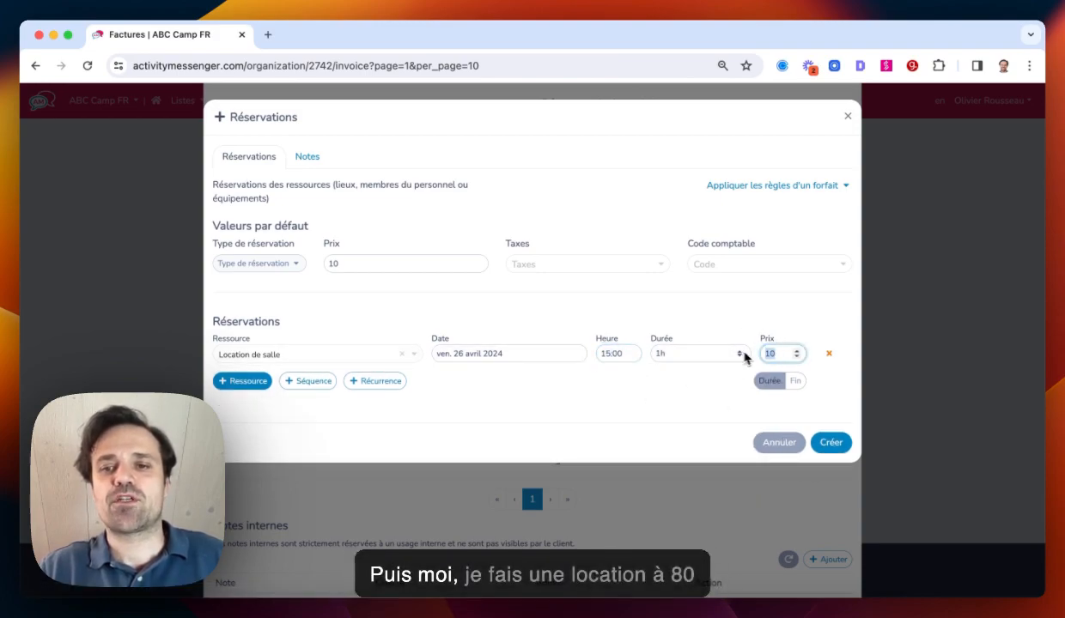
{"action": "left_click", "coordinate": [732, 393]}
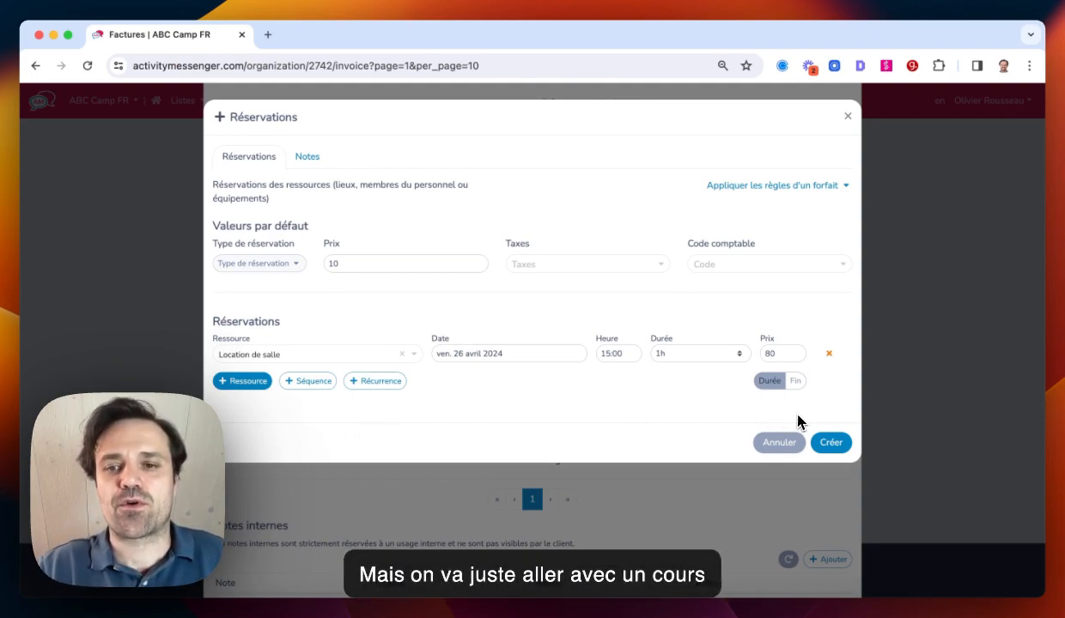
{"action": "left_click", "coordinate": [816, 441]}
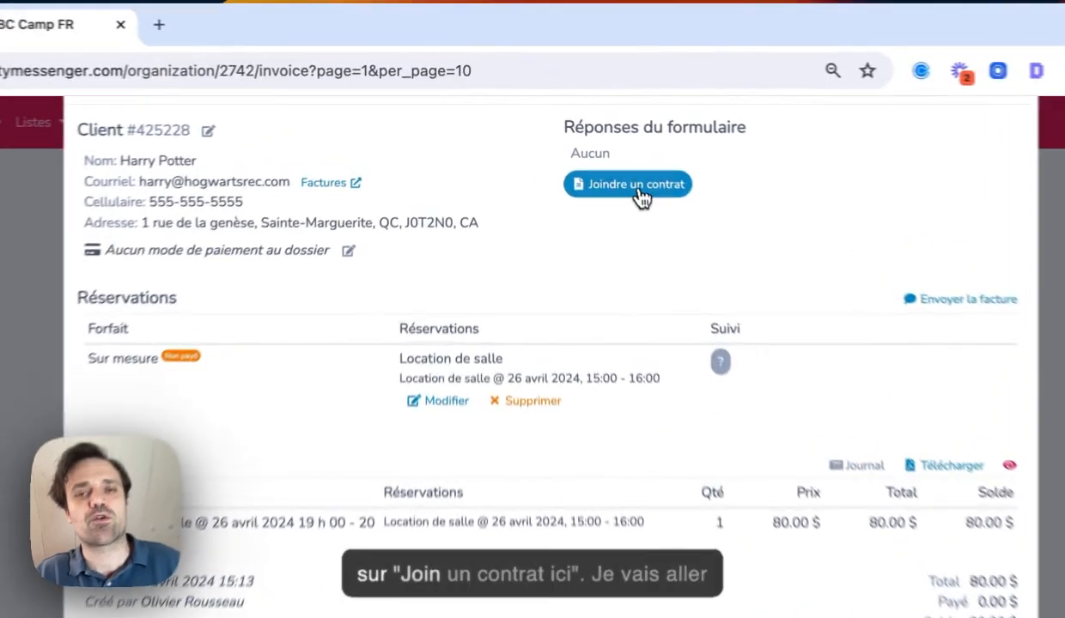
Attach the Location de salle contract to the client's invoice.
{"action": "left_click", "coordinate": [587, 144]}
{"action": "left_click", "coordinate": [511, 243]}
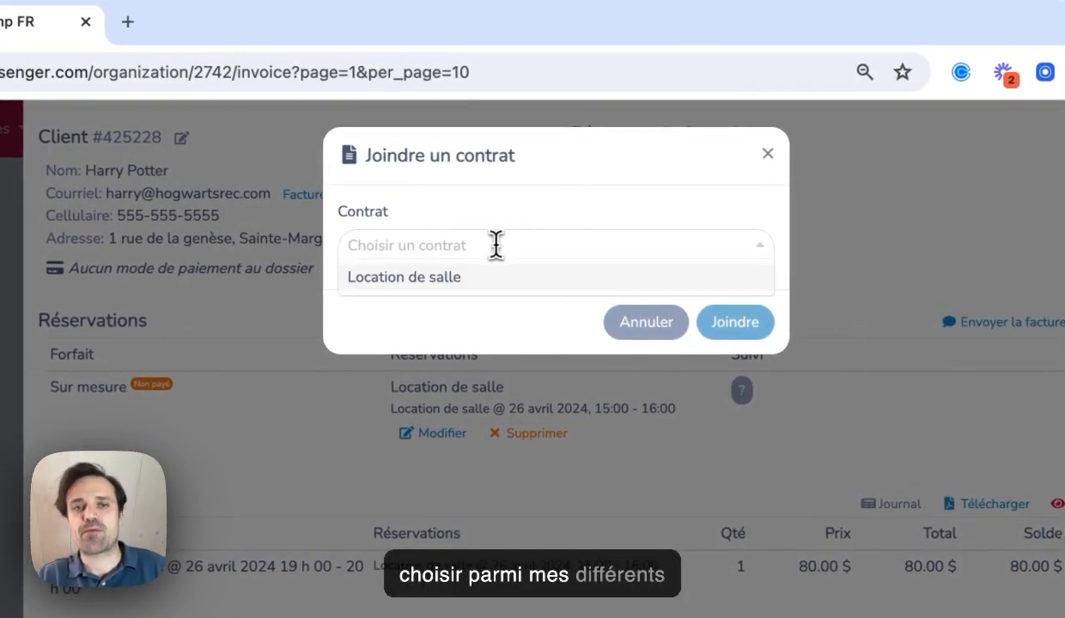
{"action": "left_click", "coordinate": [404, 278]}
{"action": "left_click", "coordinate": [713, 328]}
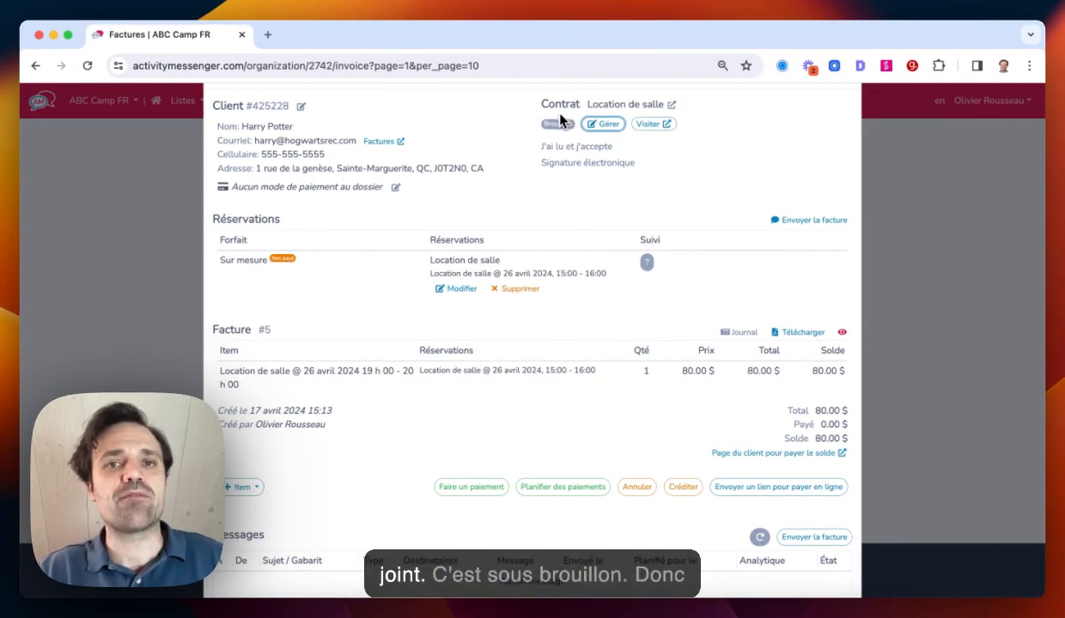
Check the attached contract's management details and email the client the Contrat message containing the contract link.
{"action": "left_click", "coordinate": [601, 126]}
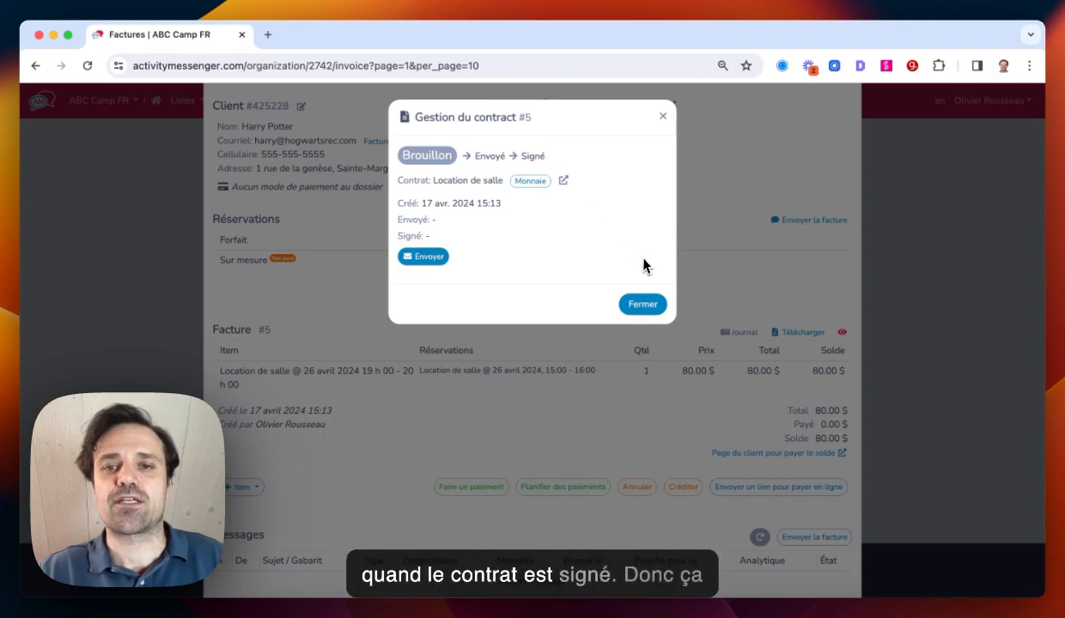
{"action": "left_click", "coordinate": [641, 302]}
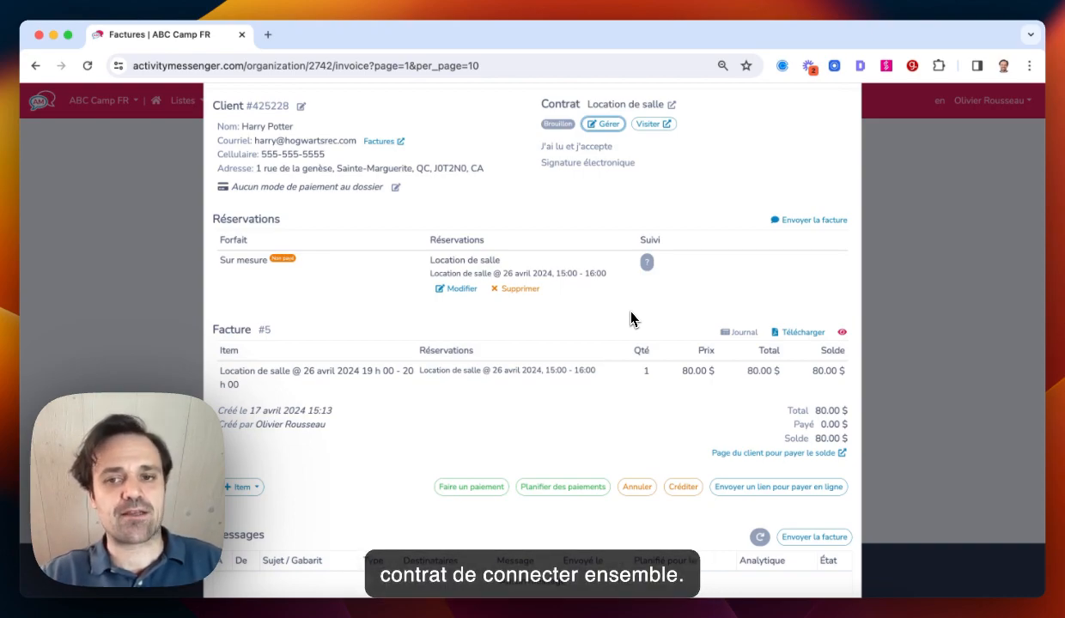
{"action": "left_click", "coordinate": [744, 487]}
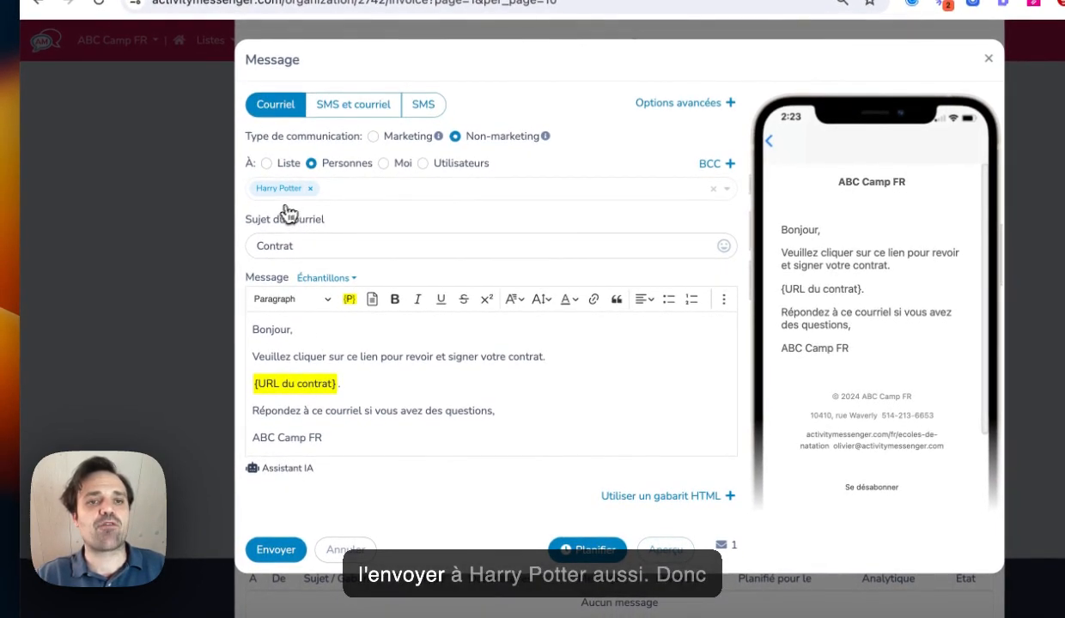
{"action": "left_click", "coordinate": [288, 547]}
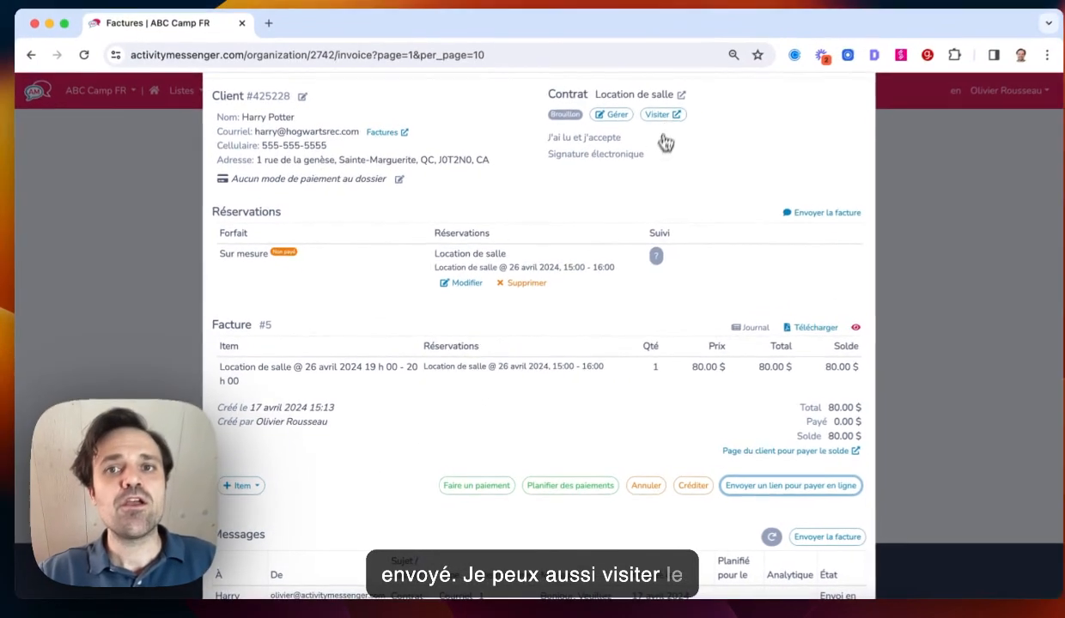
Open the client-facing contract page, read the terms to the end, accept them and draw a signature in the signature box.
{"action": "left_click", "coordinate": [658, 114]}
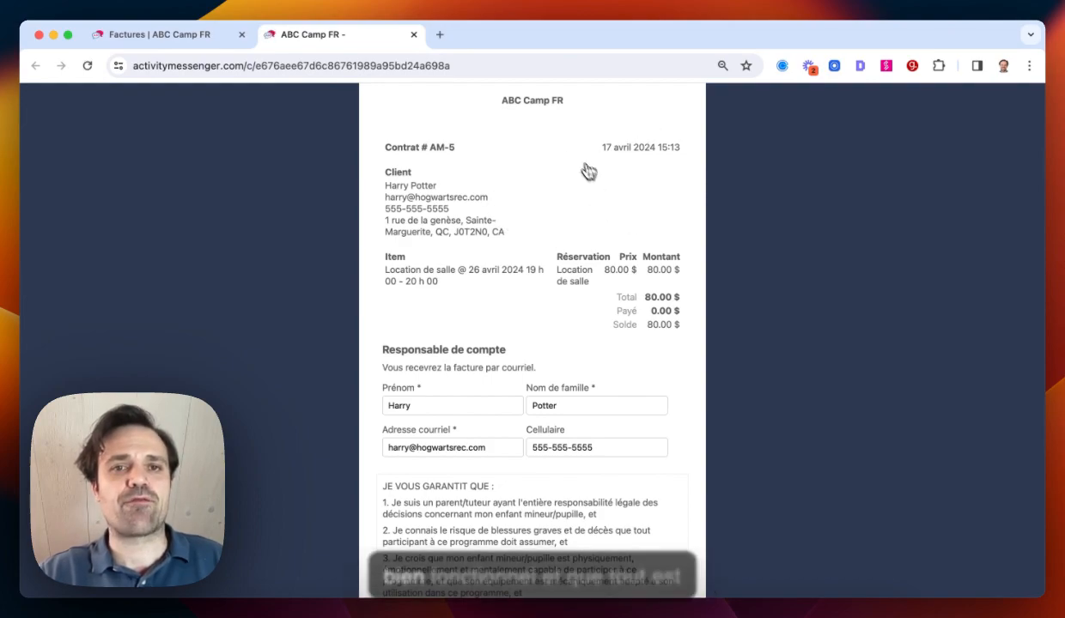
{"action": "scroll", "coordinate": [576, 210], "scroll_direction": "down", "scroll_amount": 1}
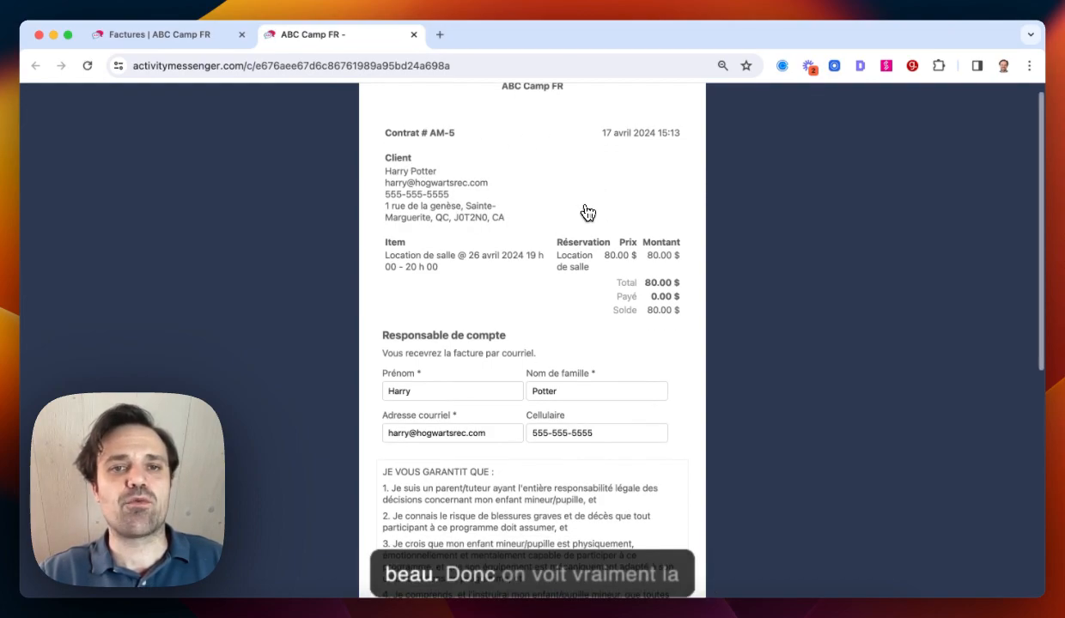
{"action": "scroll", "coordinate": [633, 251], "scroll_direction": "down", "scroll_amount": 5}
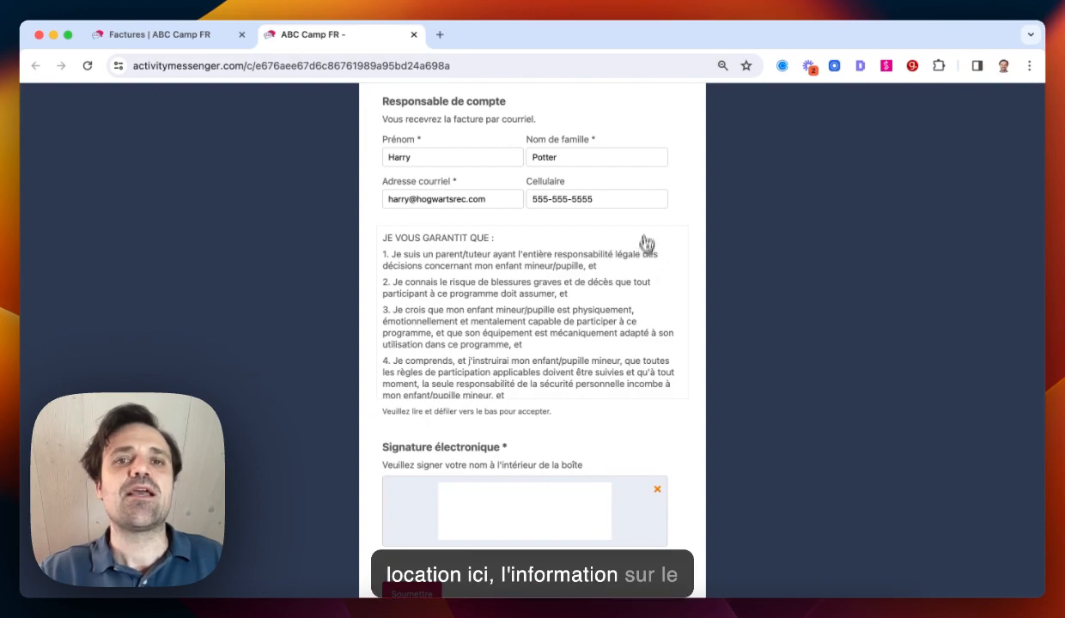
{"action": "scroll", "coordinate": [640, 241], "scroll_direction": "down", "scroll_amount": 10}
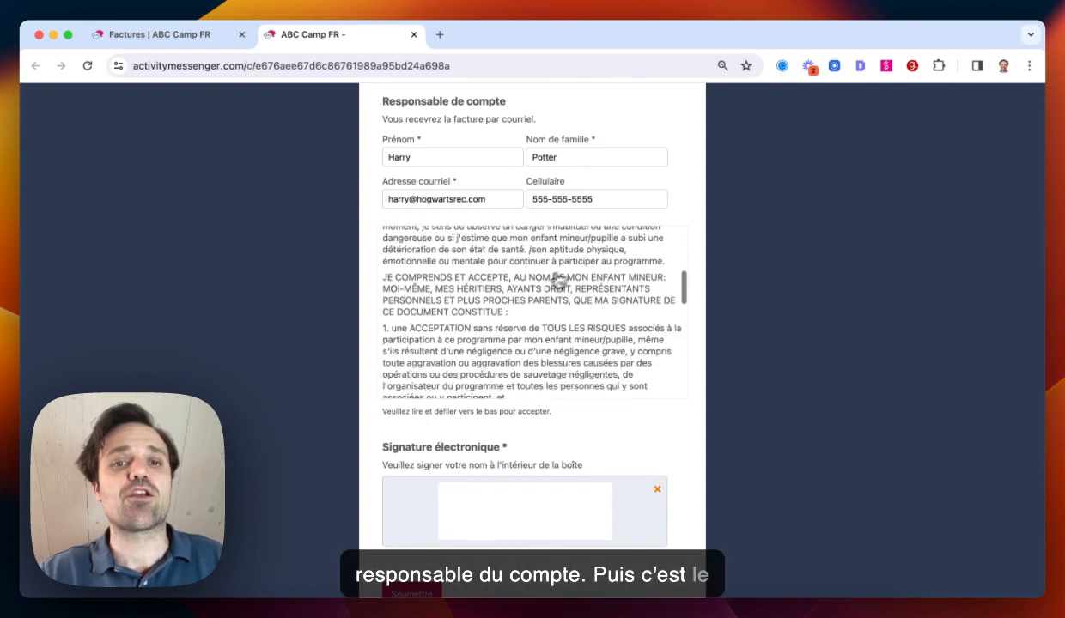
{"action": "scroll", "coordinate": [484, 320], "scroll_direction": "down", "scroll_amount": 3}
{"action": "left_click", "coordinate": [389, 383]}
{"action": "left_click_drag", "start_coordinate": [484, 503], "coordinate": [559, 504]}
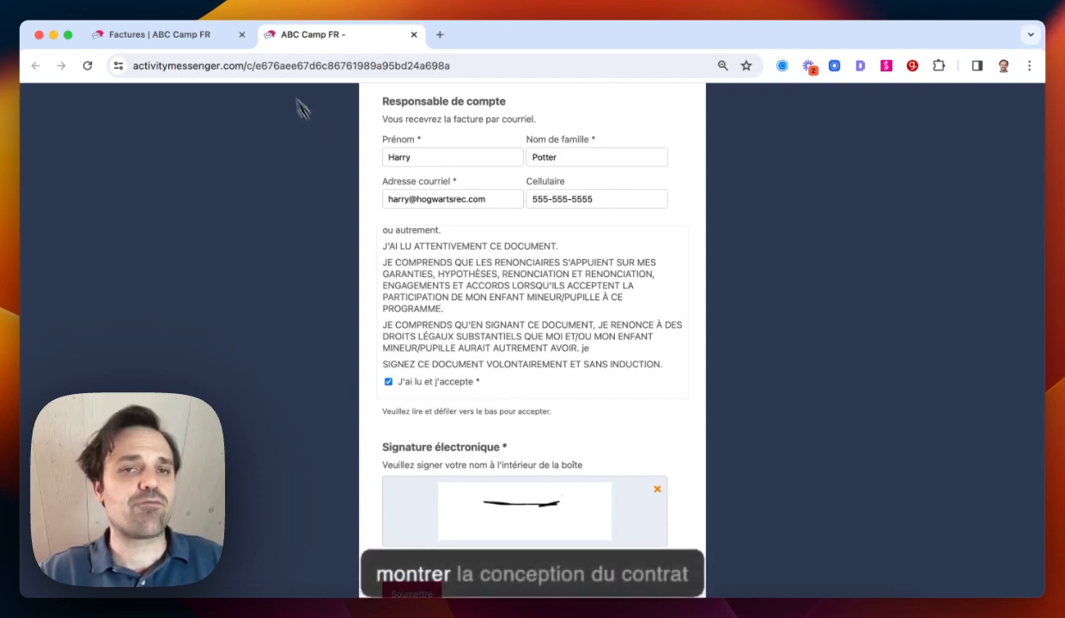
Go back to the client's invoice, reload it by closing and reopening it, and check the contract's status.
{"action": "left_click", "coordinate": [163, 35]}
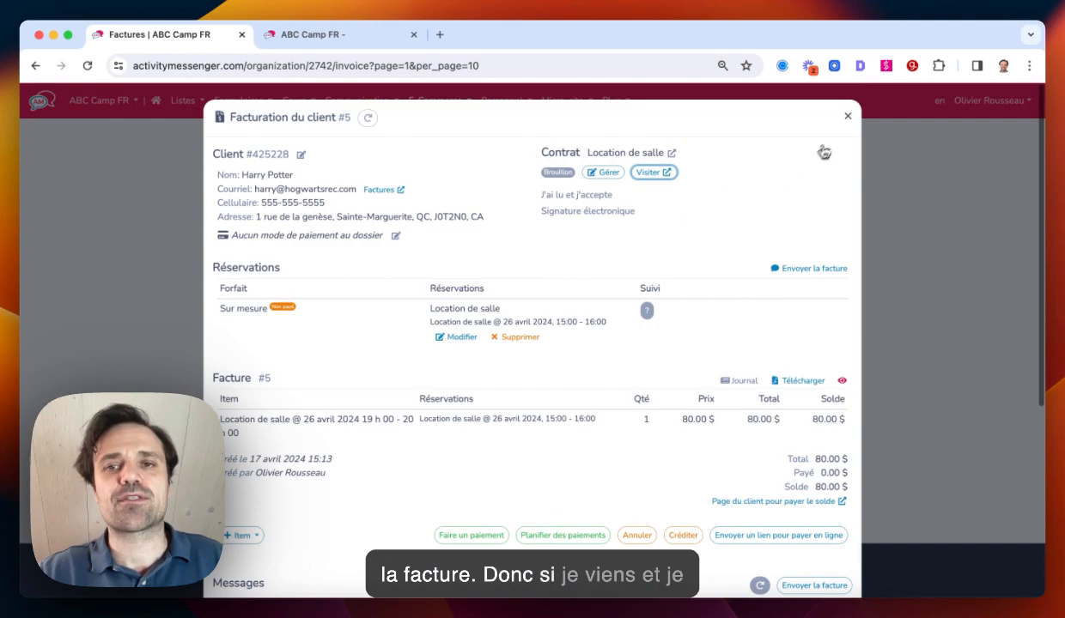
{"action": "left_click", "coordinate": [847, 116]}
{"action": "left_click", "coordinate": [297, 322]}
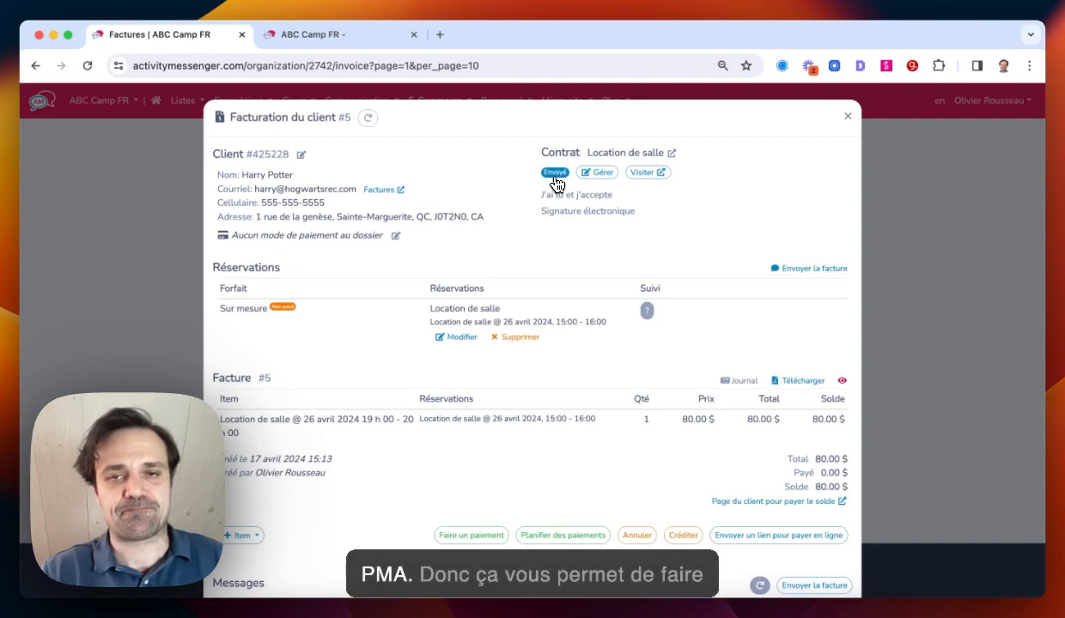
{"action": "scroll", "coordinate": [539, 295], "scroll_direction": "down", "scroll_amount": 3}
{"action": "scroll", "coordinate": [539, 294], "scroll_direction": "up", "scroll_amount": 3}
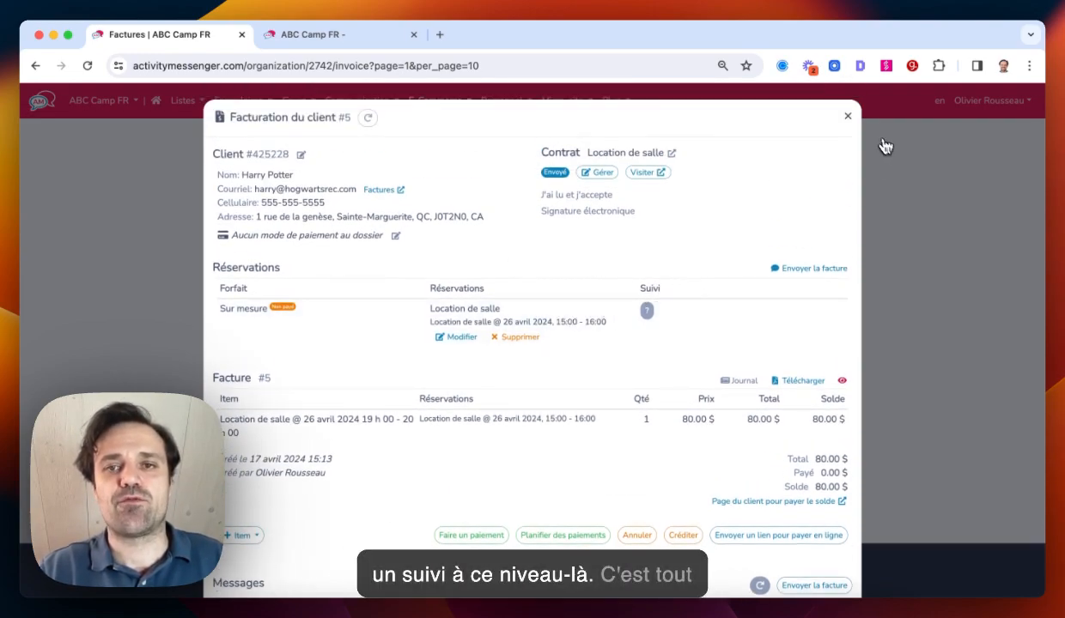
{"action": "left_click", "coordinate": [847, 117]}
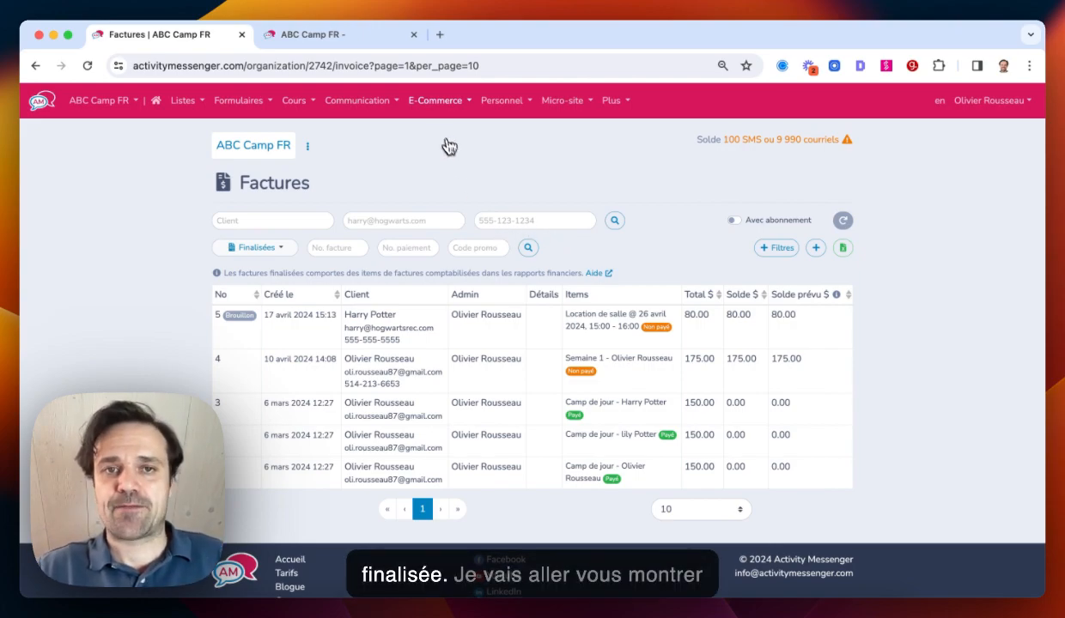
Open the Location de salle purchase form from the e-commerce forms and contracts, and display its form layout.
{"action": "left_click", "coordinate": [428, 110]}
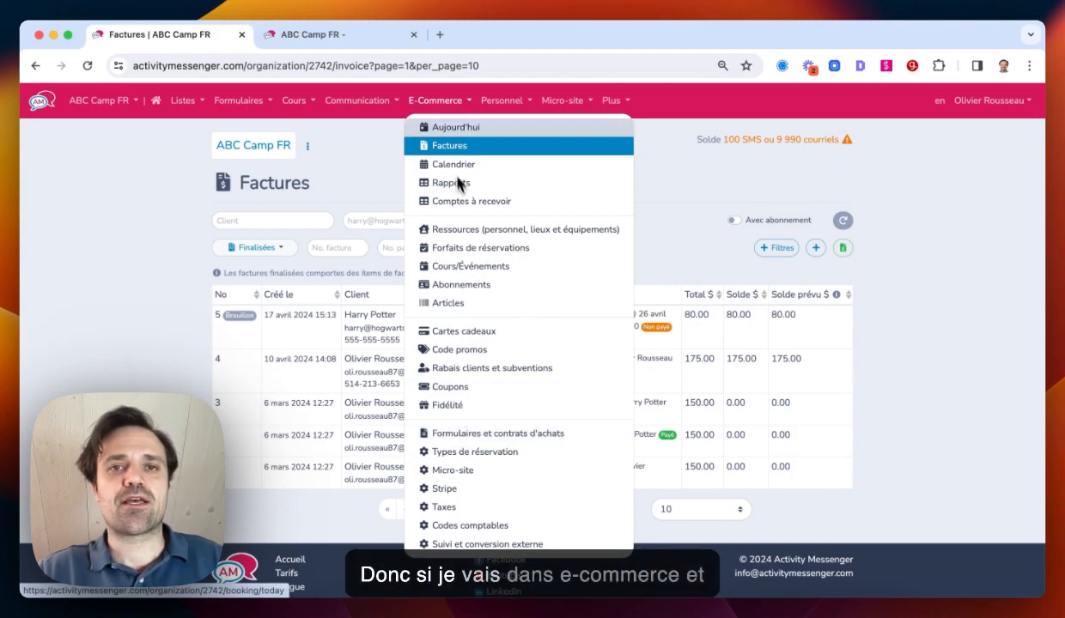
{"action": "left_click", "coordinate": [442, 433]}
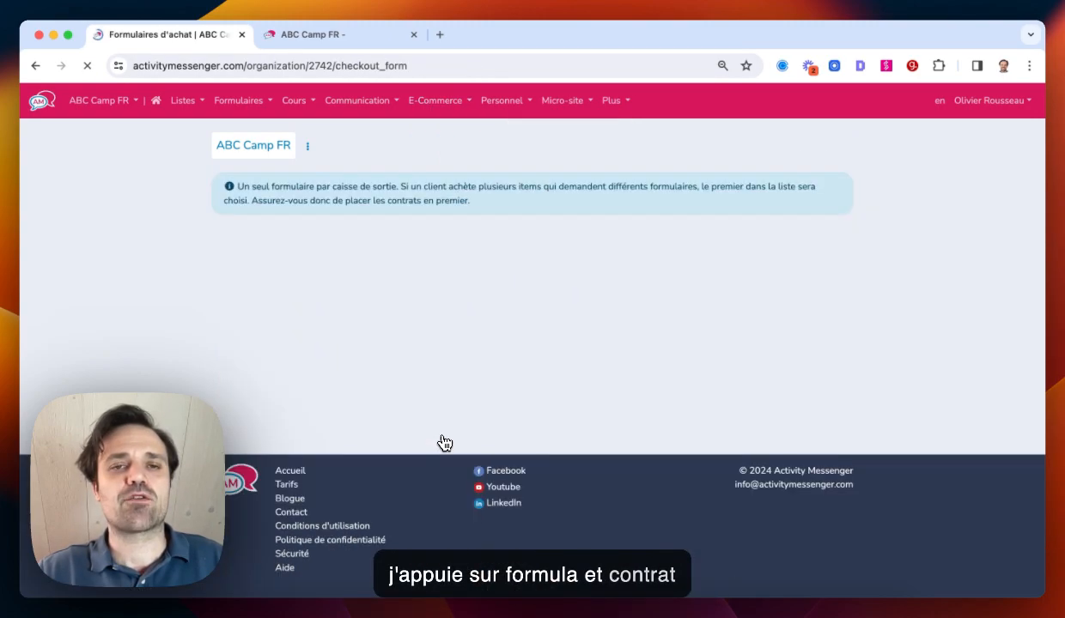
{"action": "left_click", "coordinate": [299, 253]}
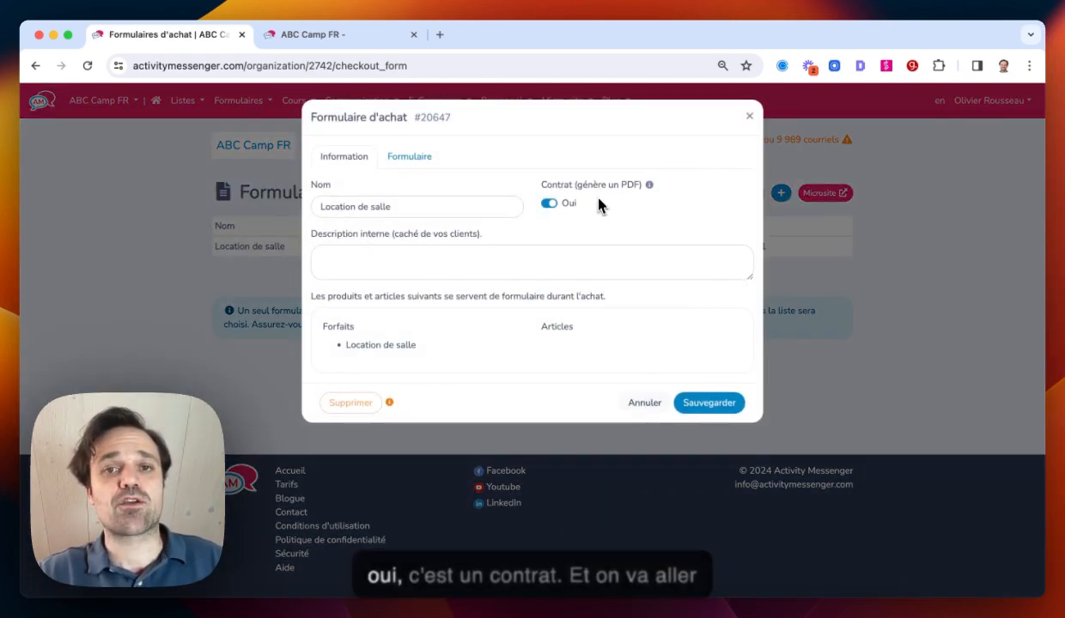
{"action": "left_click", "coordinate": [408, 160]}
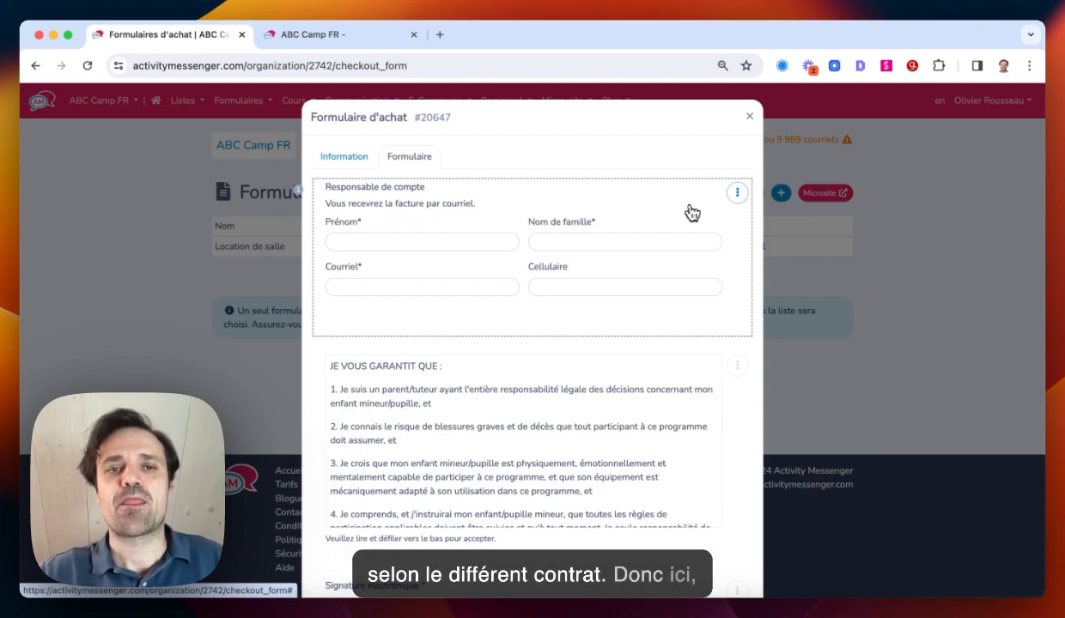
Open the Responsable de compte block for editing, examine its available fields and return to the form.
{"action": "left_click", "coordinate": [737, 192]}
{"action": "left_click", "coordinate": [747, 216]}
{"action": "scroll", "coordinate": [508, 232], "scroll_direction": "down", "scroll_amount": 4}
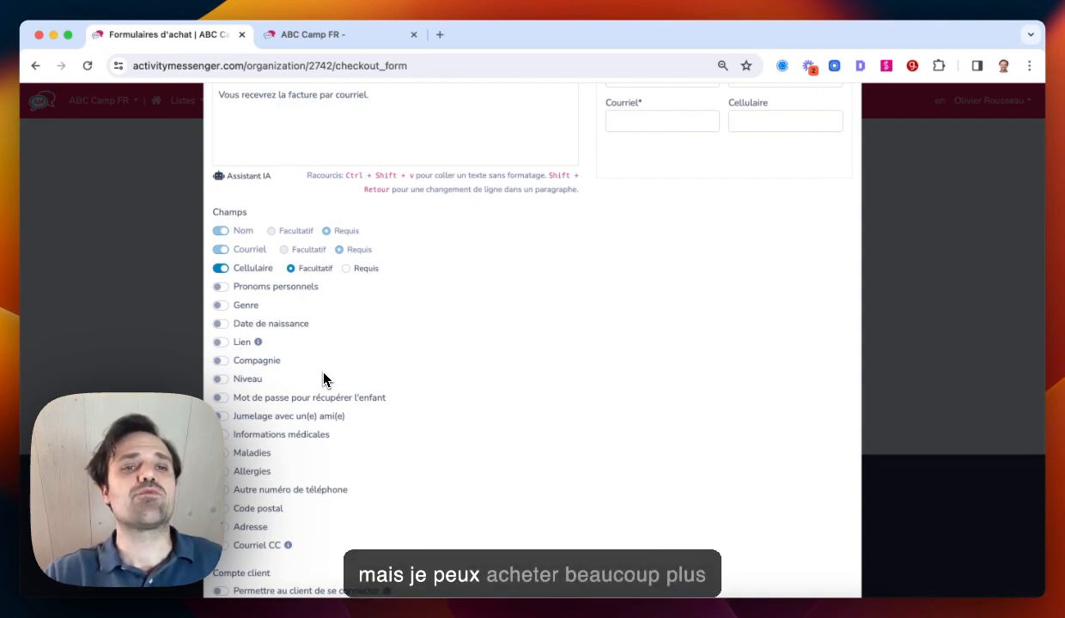
{"action": "scroll", "coordinate": [324, 379], "scroll_direction": "up", "scroll_amount": 4}
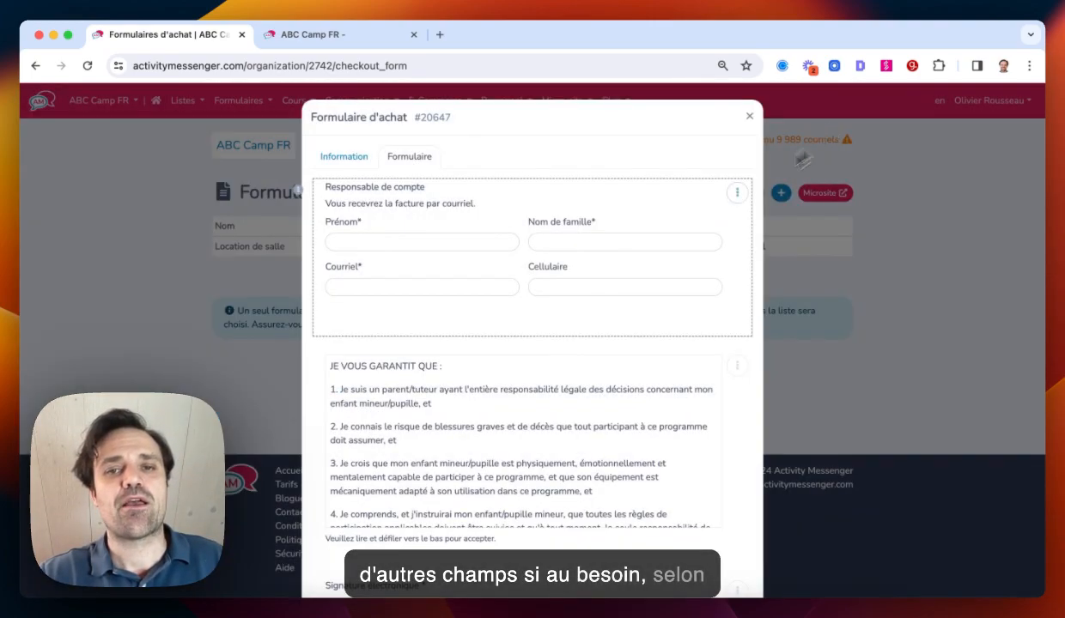
Open the acceptance block of the contract form for editing and read through its terms to the end.
{"action": "scroll", "coordinate": [607, 297], "scroll_direction": "down", "scroll_amount": 3}
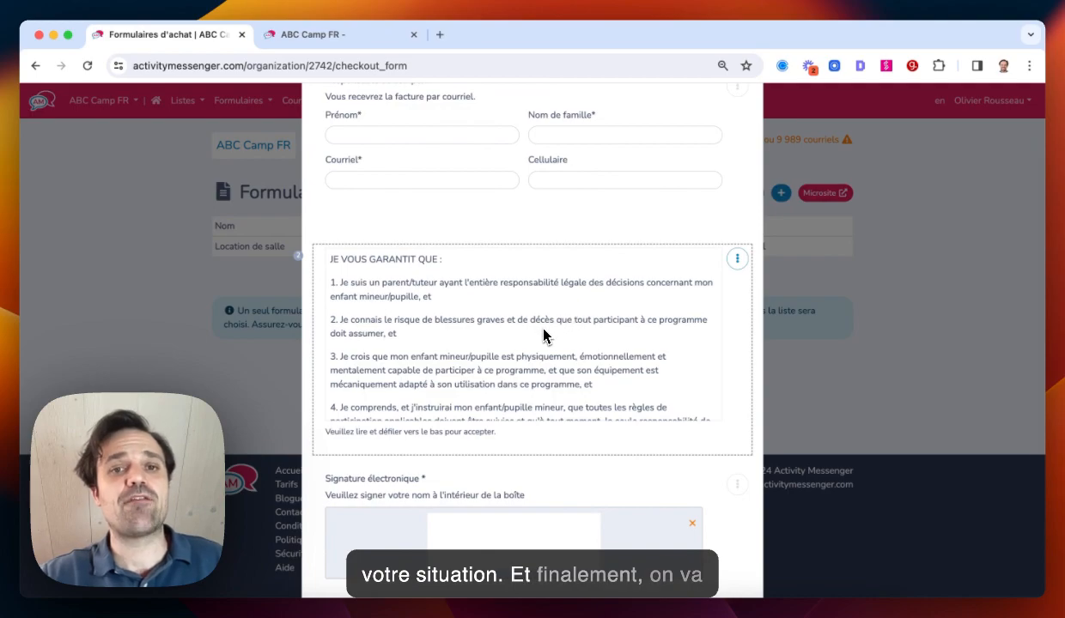
{"action": "scroll", "coordinate": [543, 332], "scroll_direction": "down", "scroll_amount": 1}
{"action": "left_click", "coordinate": [736, 260]}
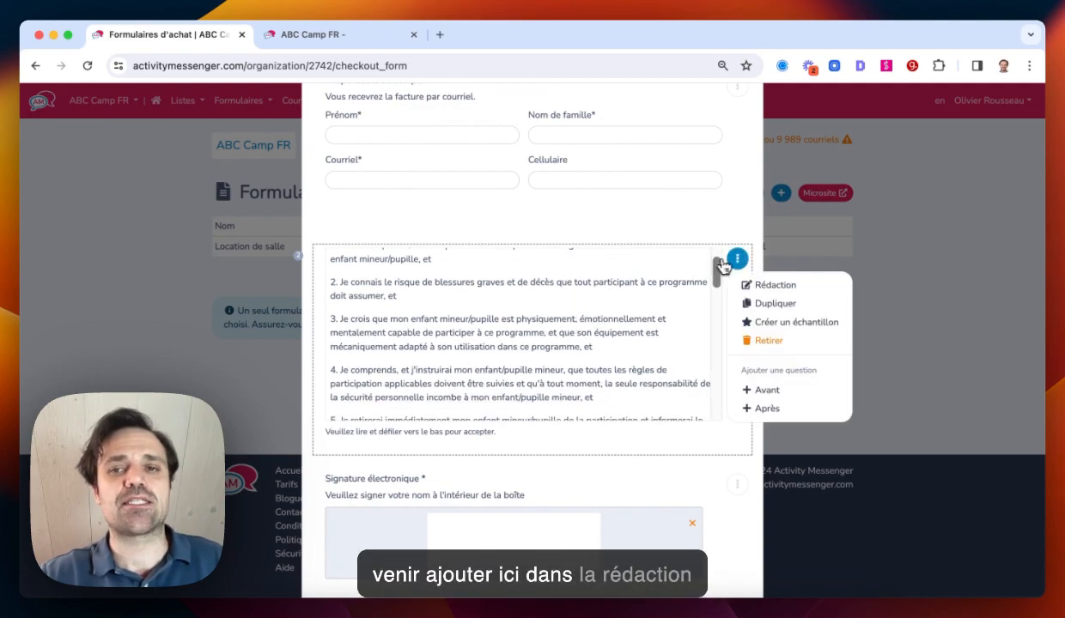
{"action": "left_click", "coordinate": [744, 280]}
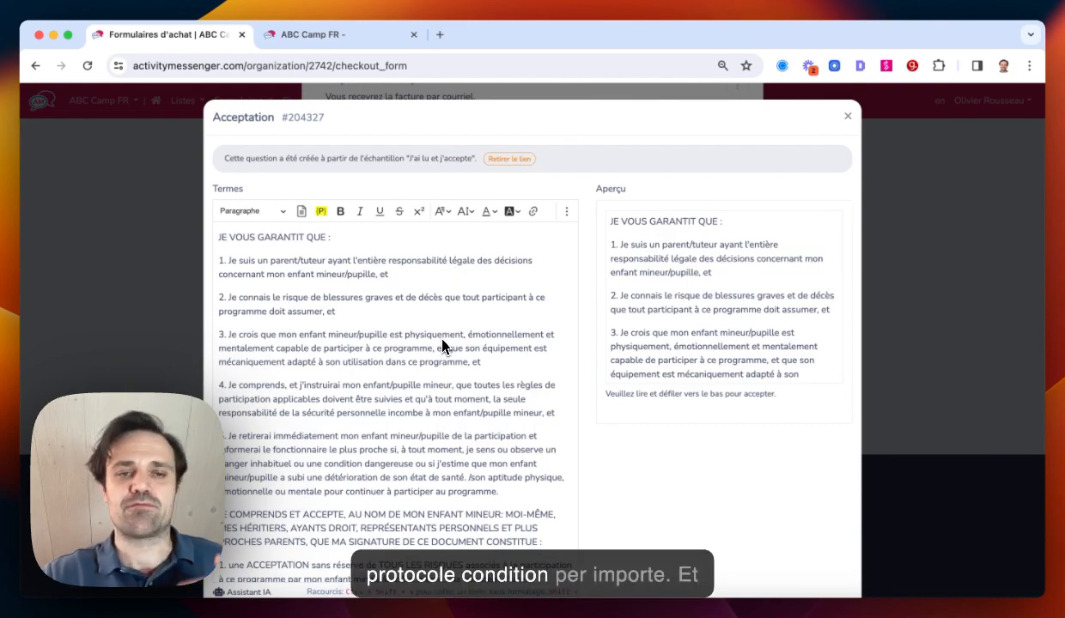
{"action": "scroll", "coordinate": [464, 340], "scroll_direction": "down", "scroll_amount": 10}
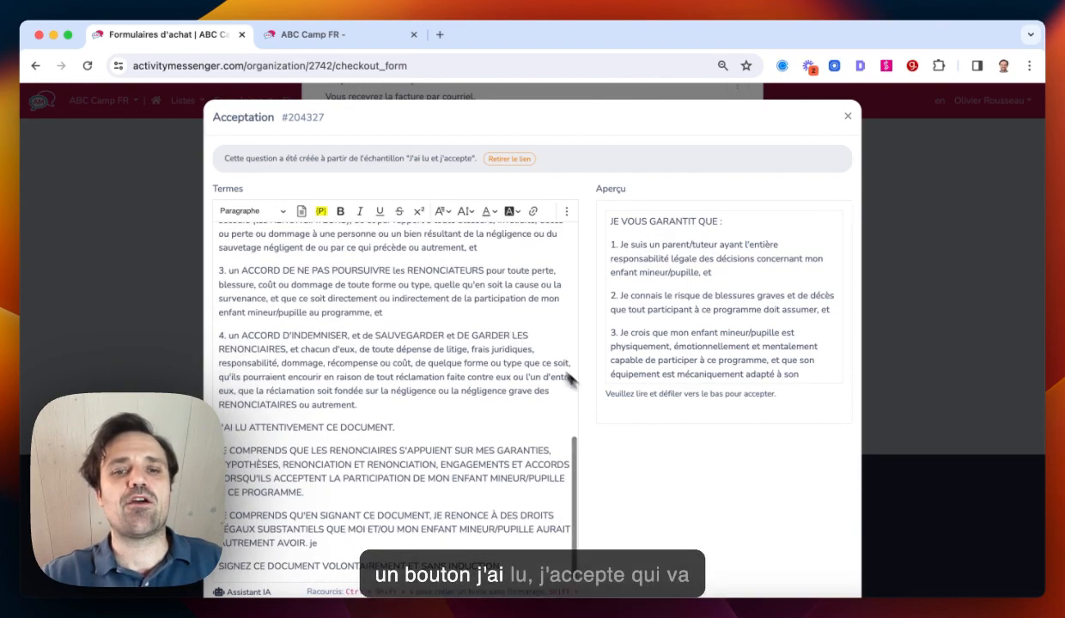
Review the acceptance block's checkbox label, required setting and length limit, and close the block without saving.
{"action": "scroll", "coordinate": [564, 368], "scroll_direction": "down", "scroll_amount": 3}
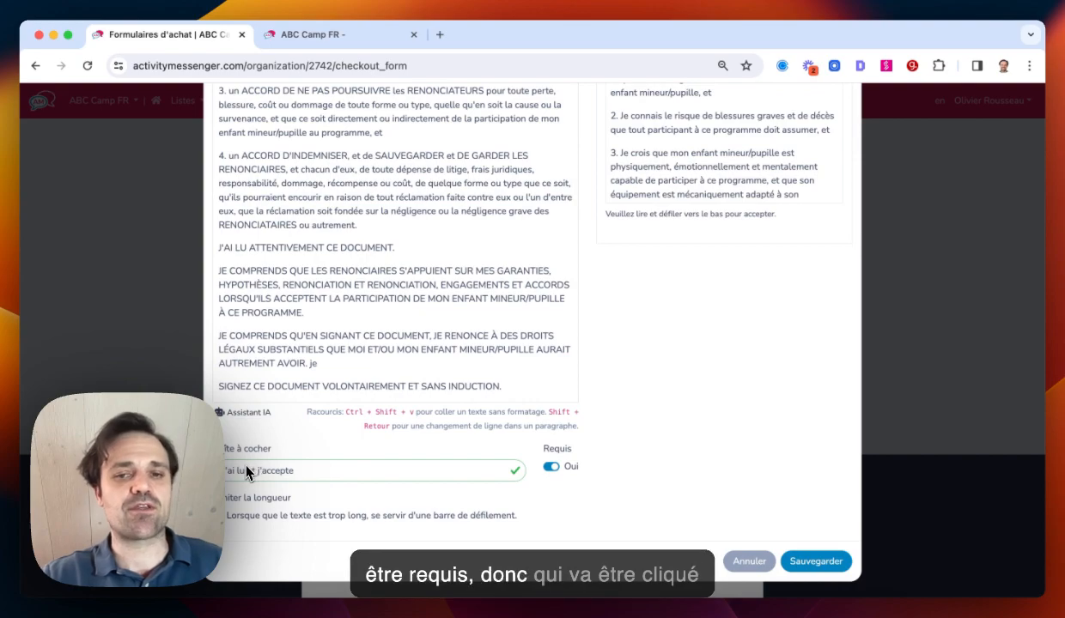
{"action": "scroll", "coordinate": [844, 178], "scroll_direction": "up", "scroll_amount": 10}
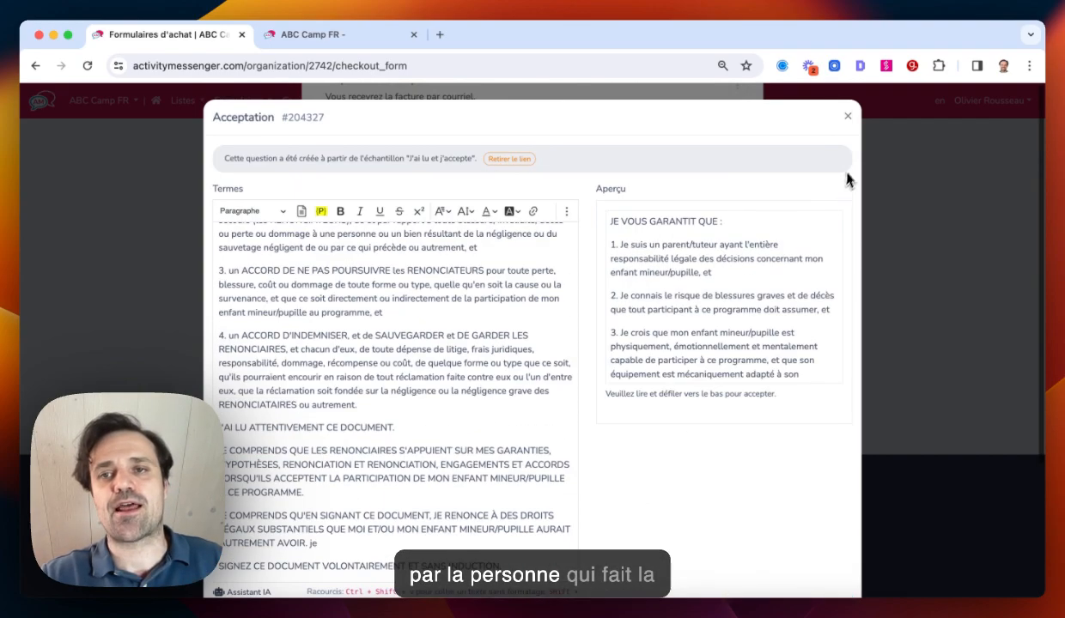
{"action": "left_click", "coordinate": [848, 118]}
Try out the Signature électronique box of the contract form with short pen strokes and return to the start of the form.
{"action": "scroll", "coordinate": [514, 285], "scroll_direction": "down", "scroll_amount": 4}
{"action": "scroll", "coordinate": [533, 442], "scroll_direction": "down", "scroll_amount": 3}
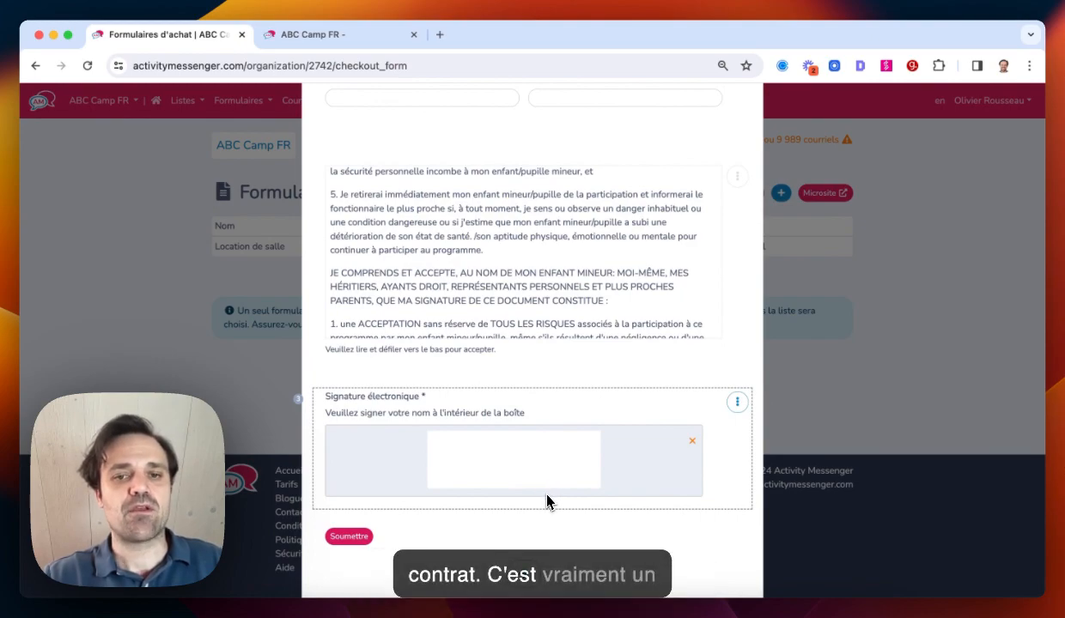
{"action": "left_click", "coordinate": [537, 445]}
{"action": "left_click_drag", "start_coordinate": [537, 446], "coordinate": [513, 439]}
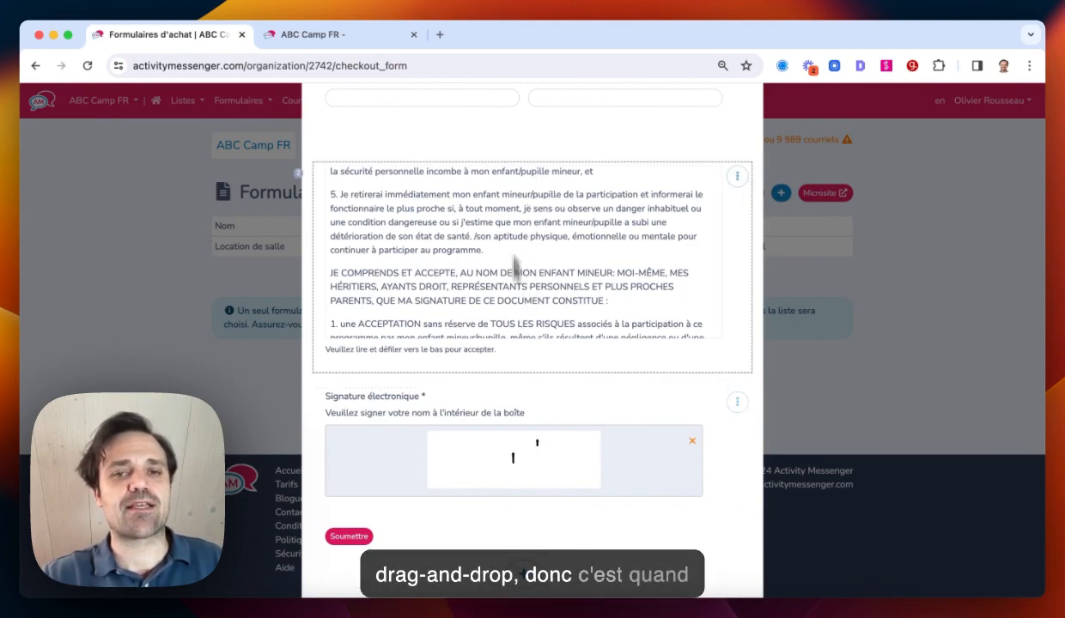
{"action": "mouse_move", "coordinate": [720, 486]}
{"action": "left_mouse_down"}
{"action": "mouse_move", "coordinate": [714, 366]}
{"action": "mouse_move", "coordinate": [696, 478]}
{"action": "left_mouse_up"}
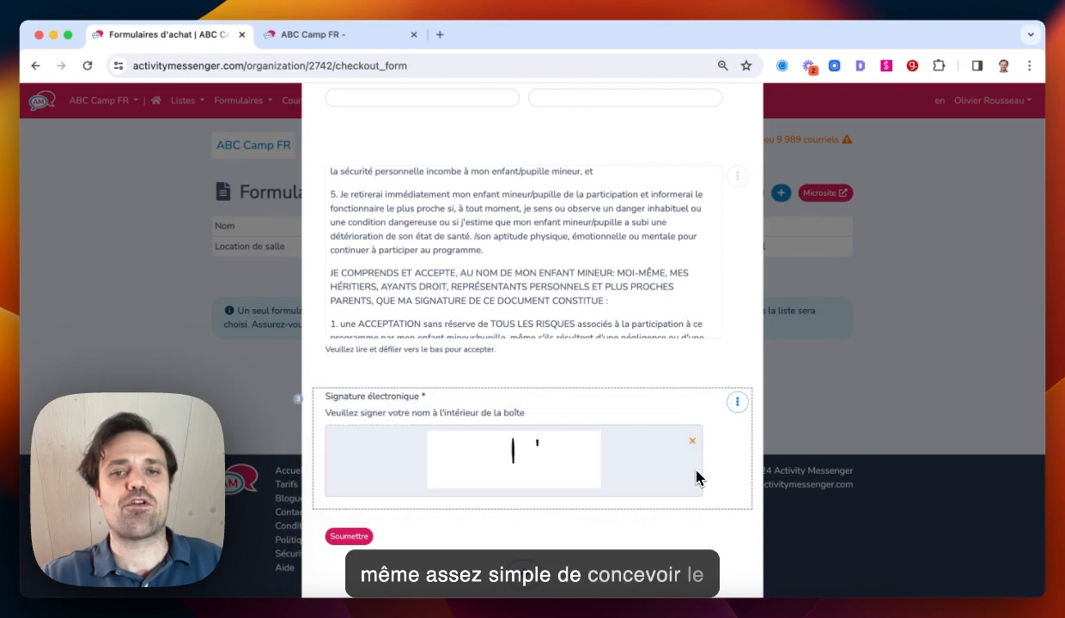
{"action": "scroll", "coordinate": [697, 478], "scroll_direction": "up", "scroll_amount": 5}
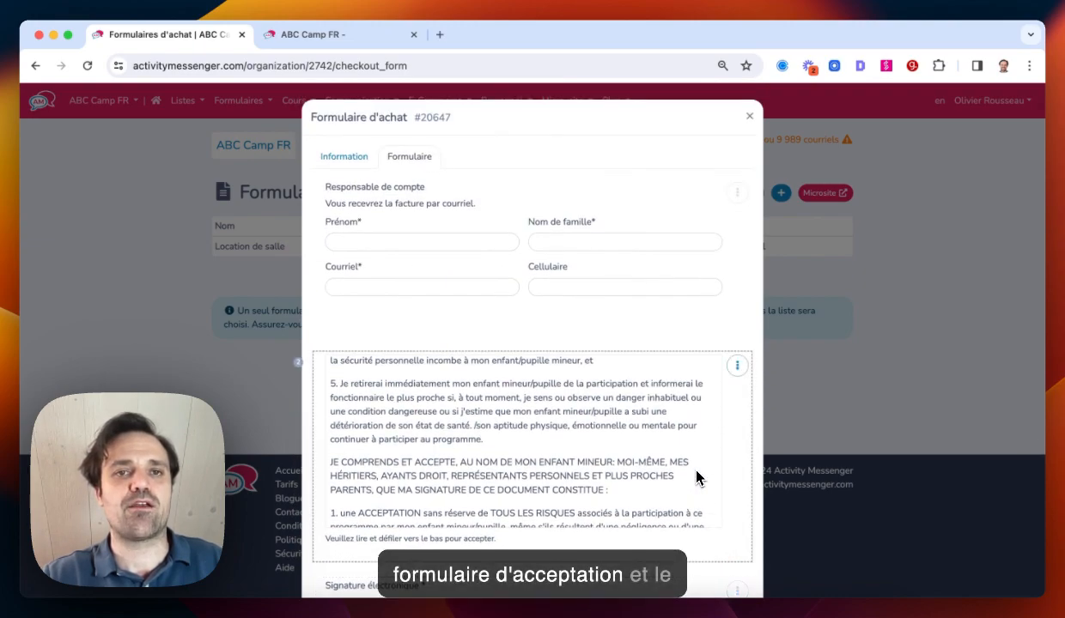